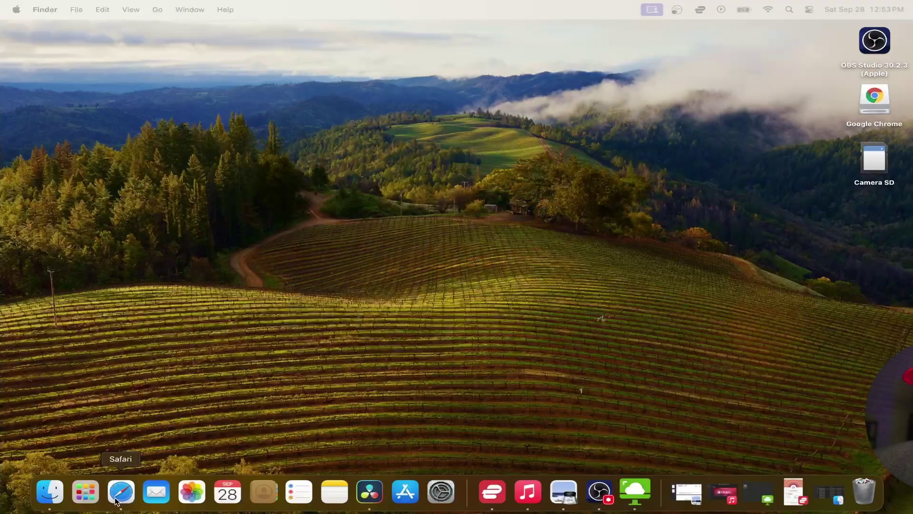
# Launch Safari from the Dock and show the full browsing history page
pyautogui.click(120, 492)
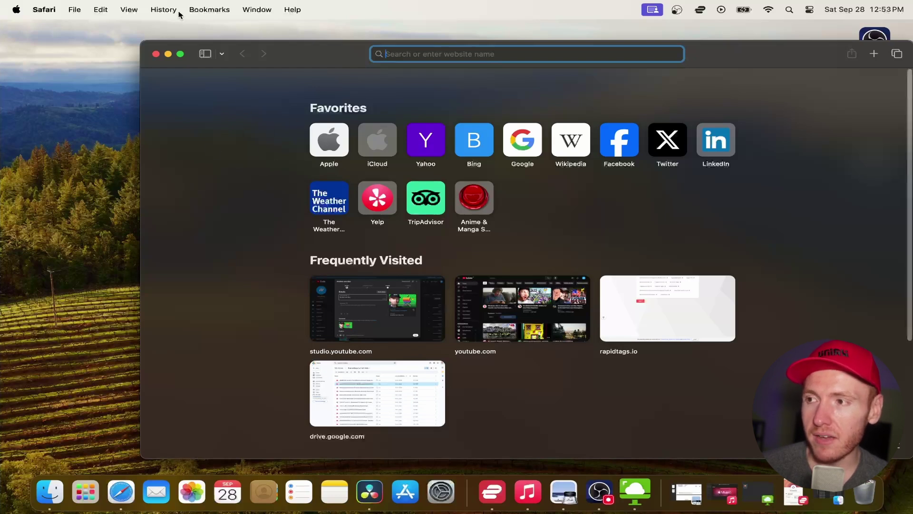
pyautogui.click(163, 9)
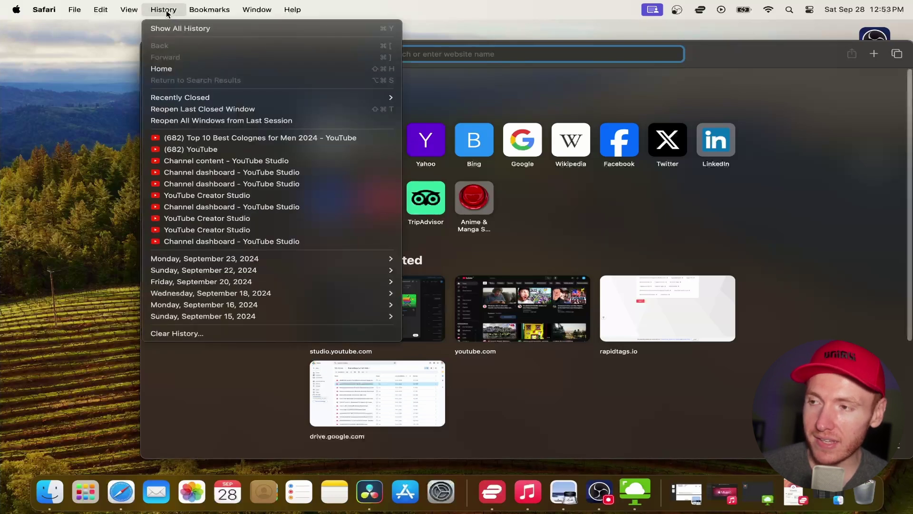
pyautogui.click(200, 29)
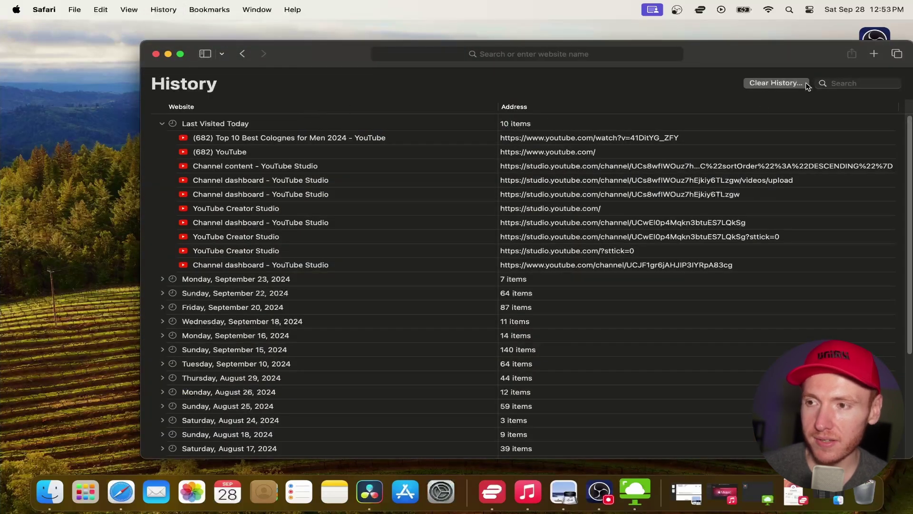
# Clear browsing history for the Last Hour, removing today's visits
pyautogui.click(771, 84)
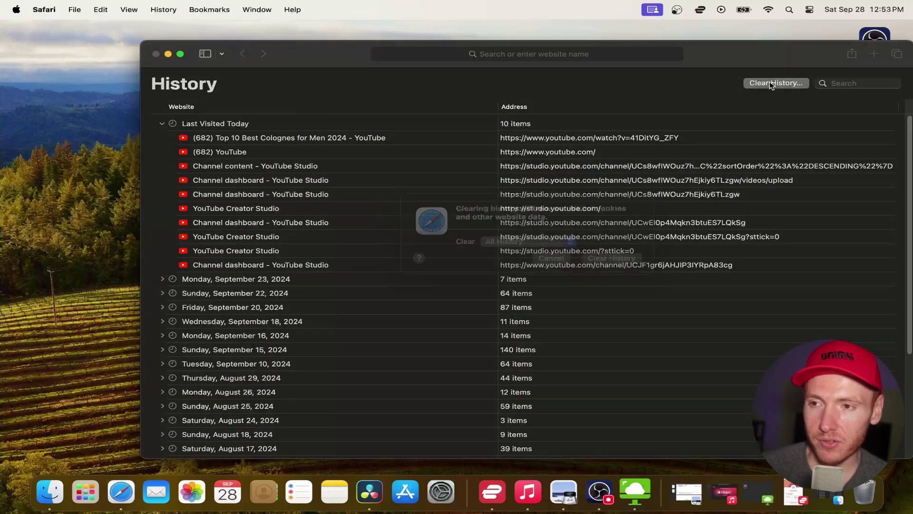
pyautogui.click(509, 258)
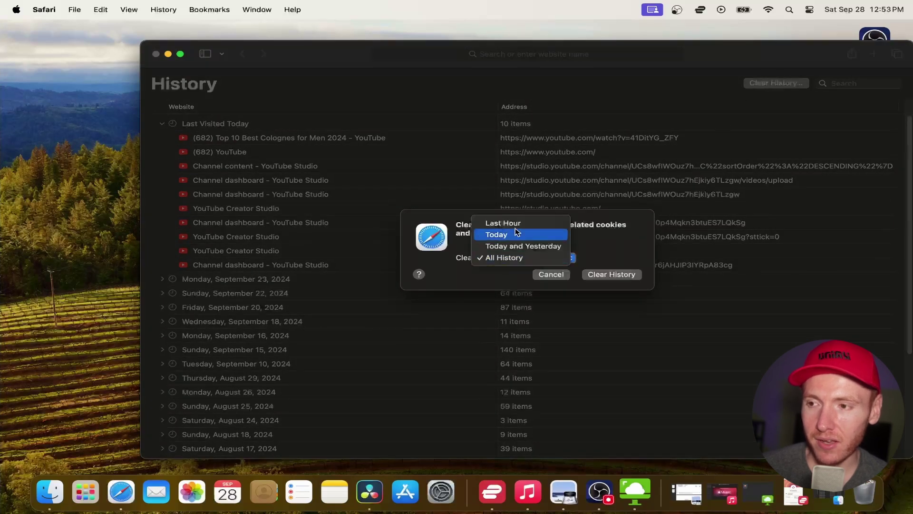
pyautogui.click(510, 221)
pyautogui.click(510, 258)
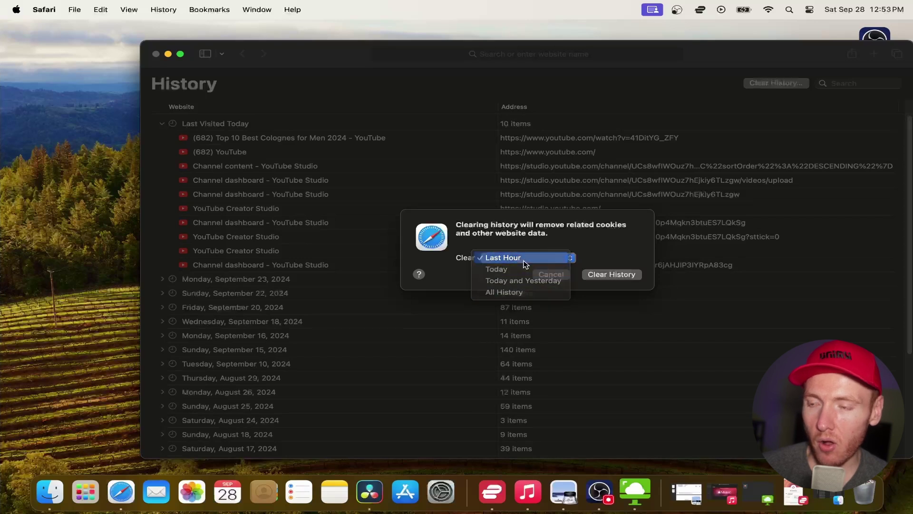
pyautogui.click(508, 258)
pyautogui.click(610, 275)
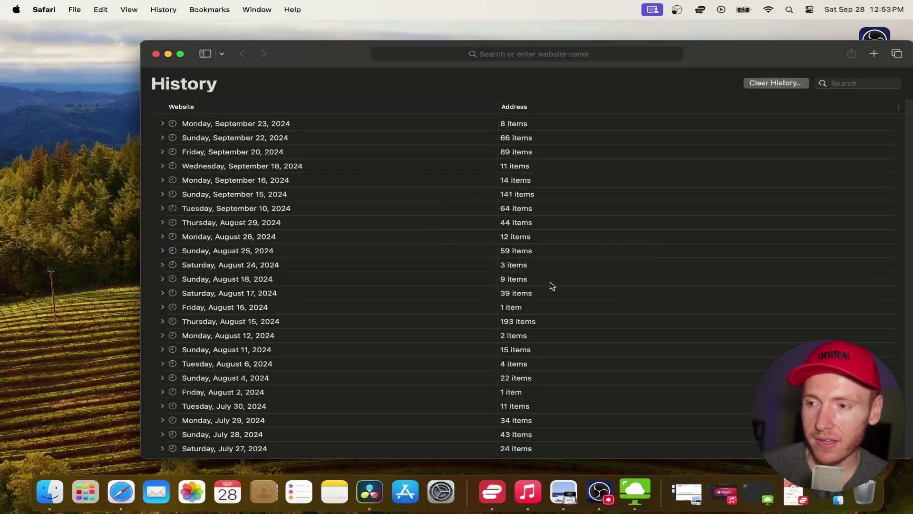